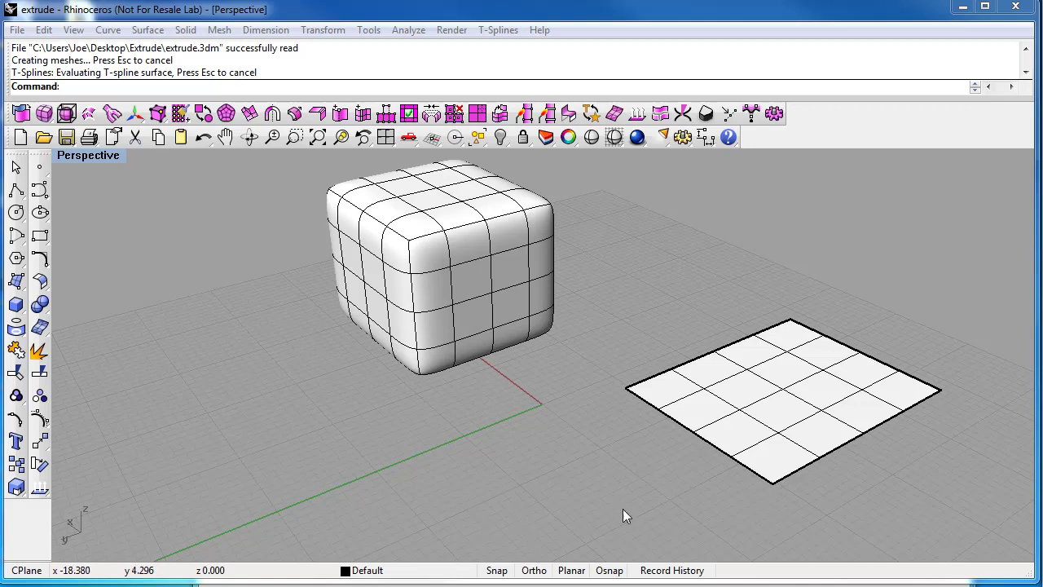
Start the tsManip T-spline manipulator in Translate mode on Objects
left_click(135, 115)
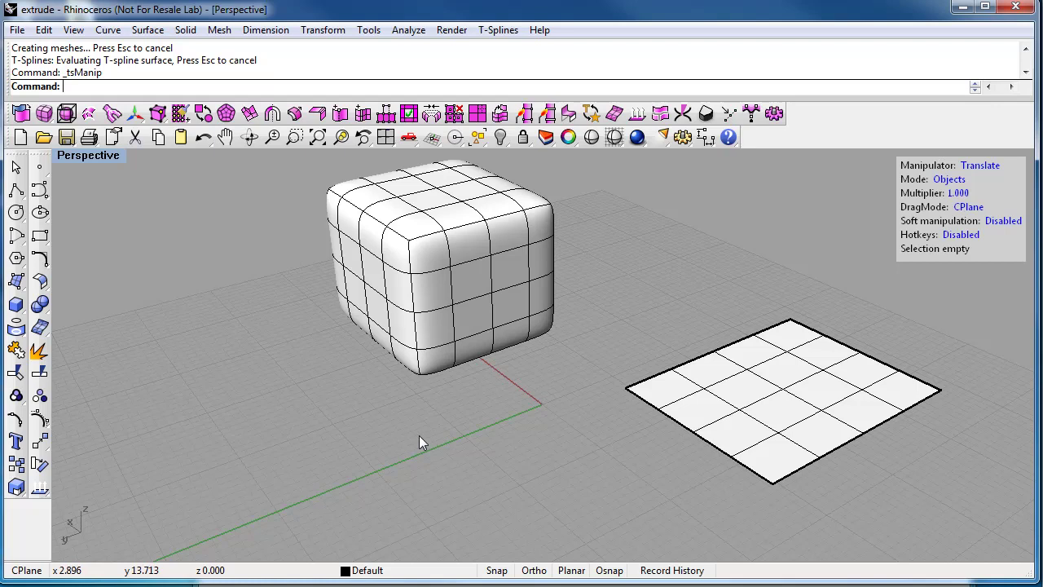
Set the manipulator to Faces and tsExtrude one left-side cube face outward into a short tapered spout
left_click(946, 180)
left_click(946, 180)
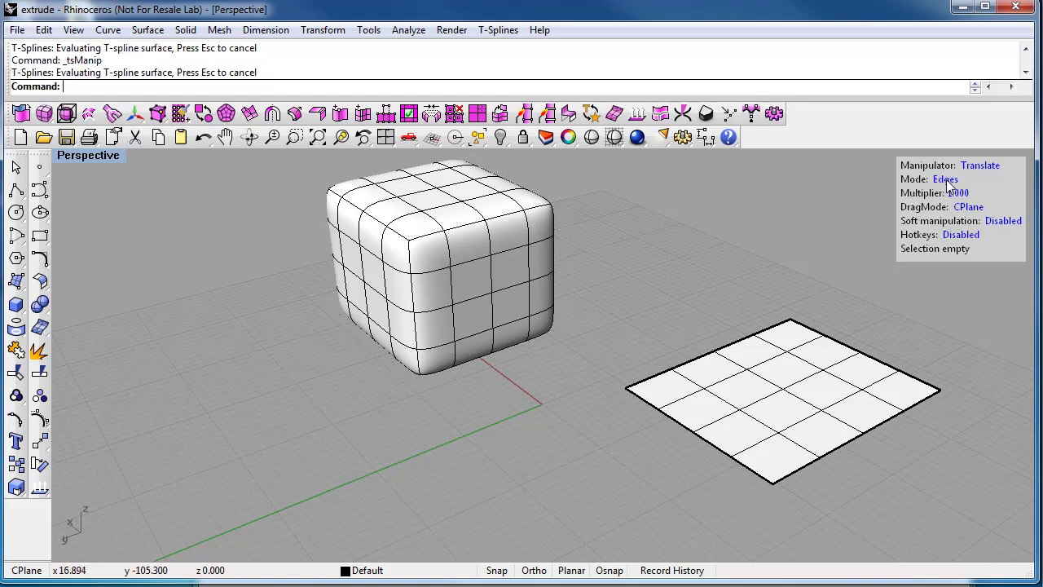
mouse_move(407, 261)
right_mouse_down()
mouse_move(383, 273)
mouse_move(405, 281)
right_mouse_up()
left_click(374, 290)
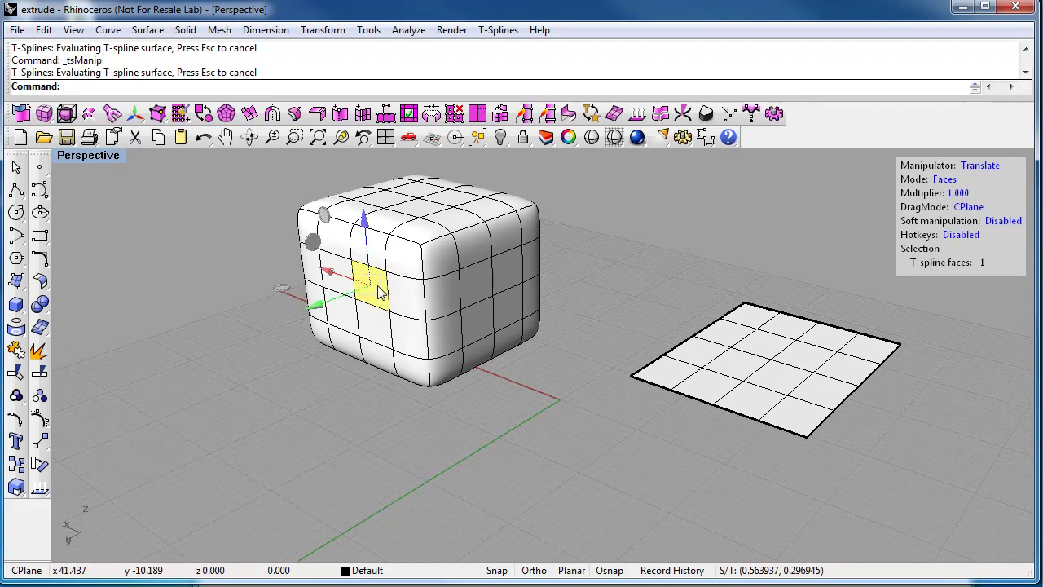
left_click(253, 116)
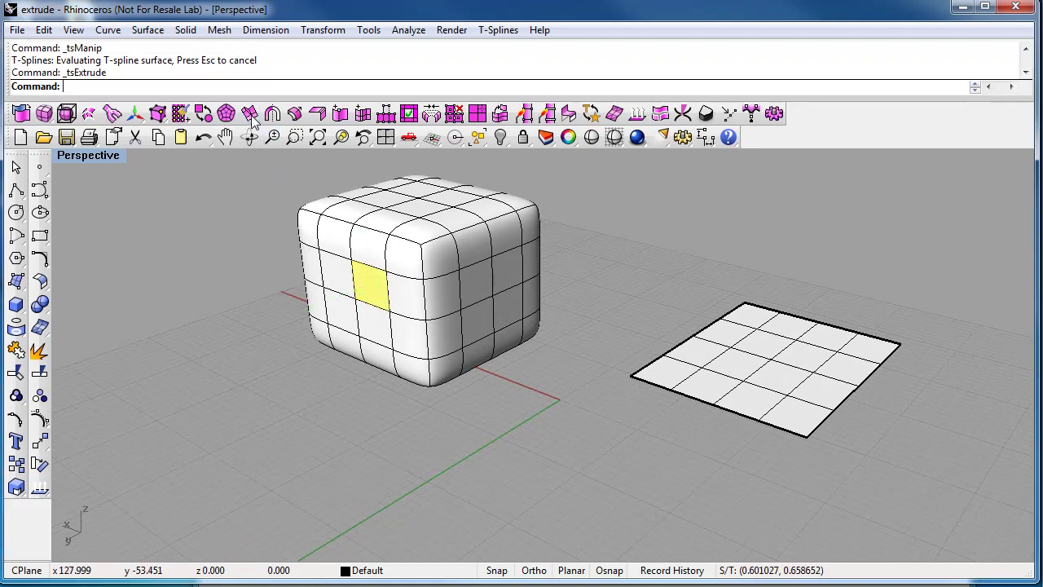
left_click(386, 285)
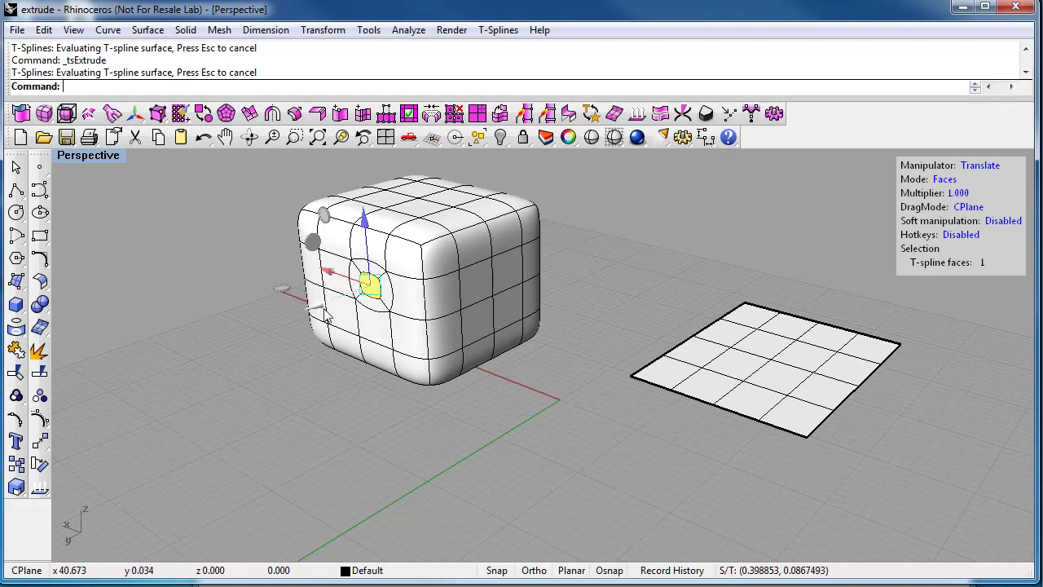
mouse_move(320, 311)
right_mouse_down()
mouse_move(293, 342)
mouse_move(314, 309)
right_mouse_up()
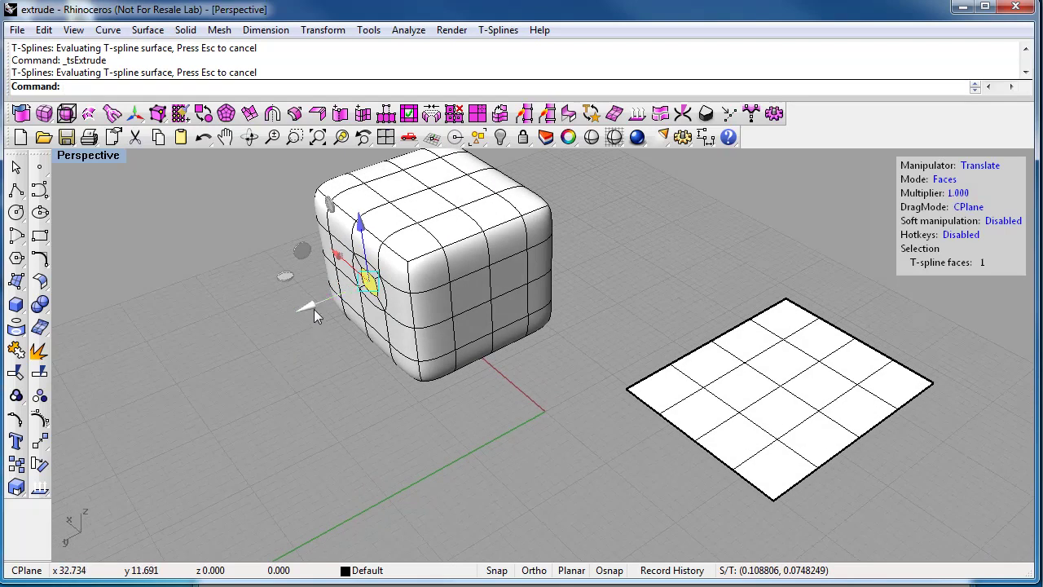
left_click_drag(313, 305, 249, 331)
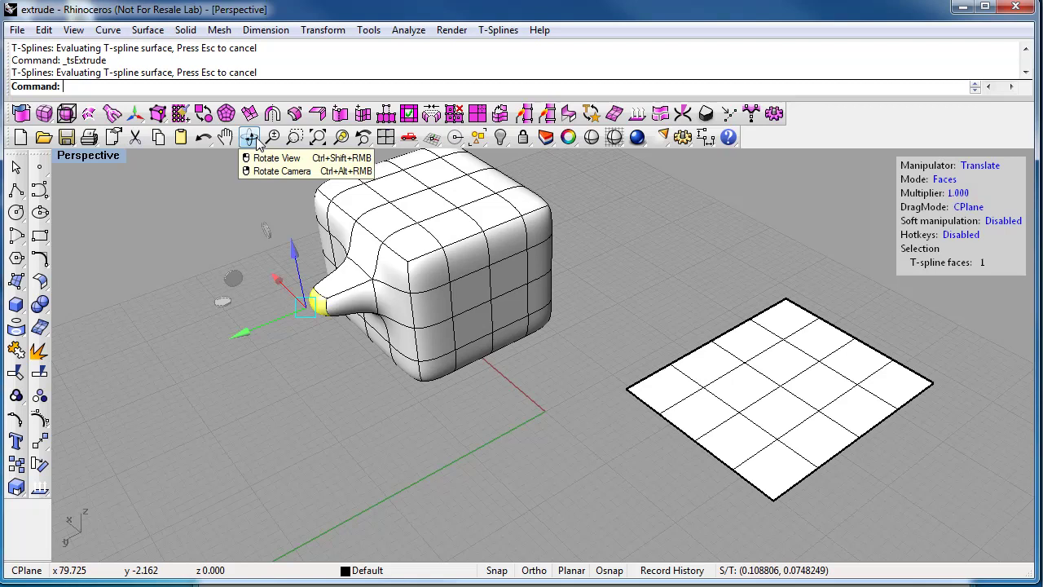
Drag the spout's tip face out into a long tube, then tsExtrude the adjacent top face upward into a knob
left_click(249, 114)
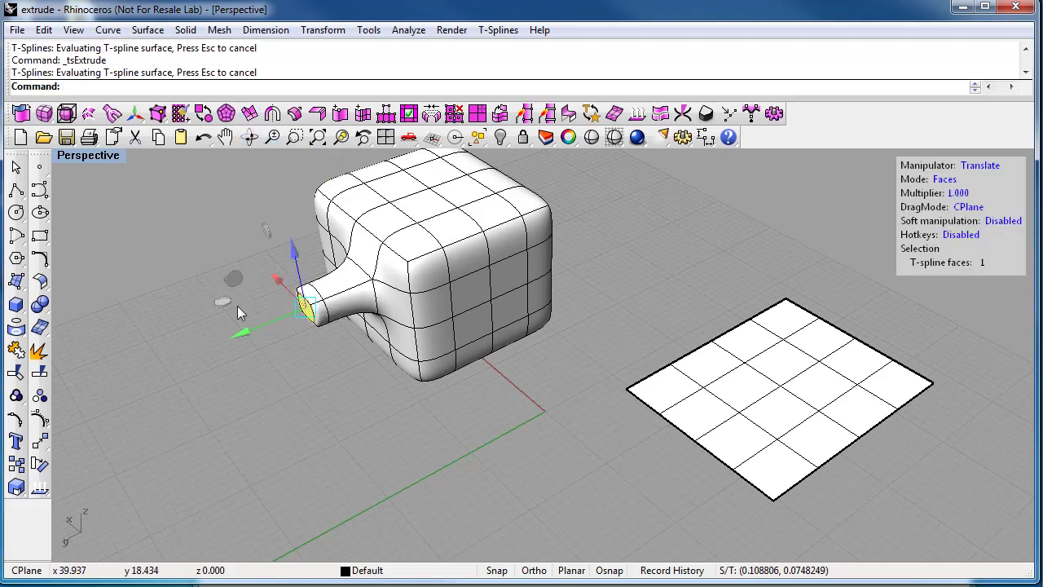
left_click_drag(216, 304, 138, 333)
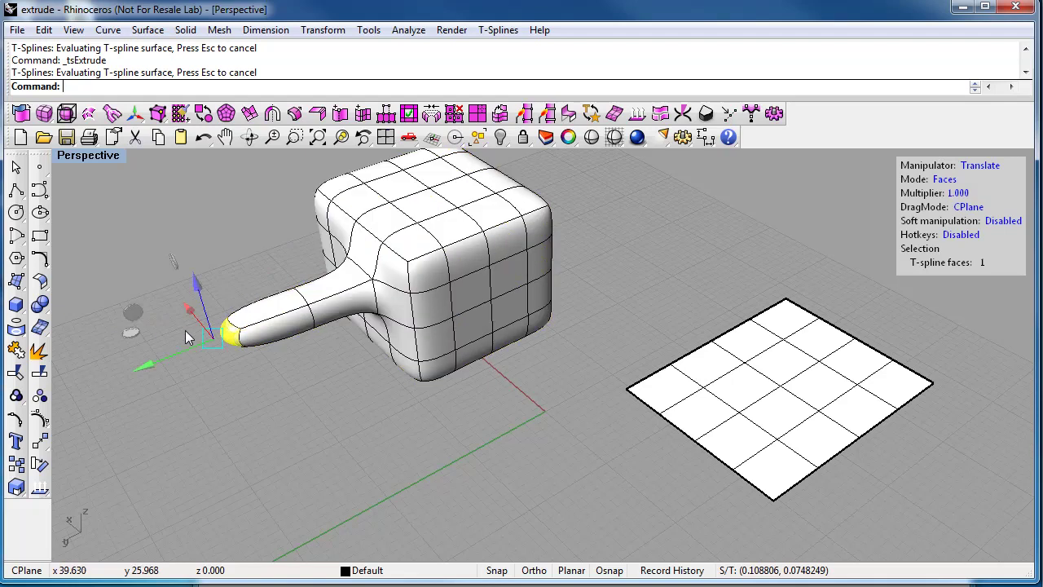
left_click(269, 316)
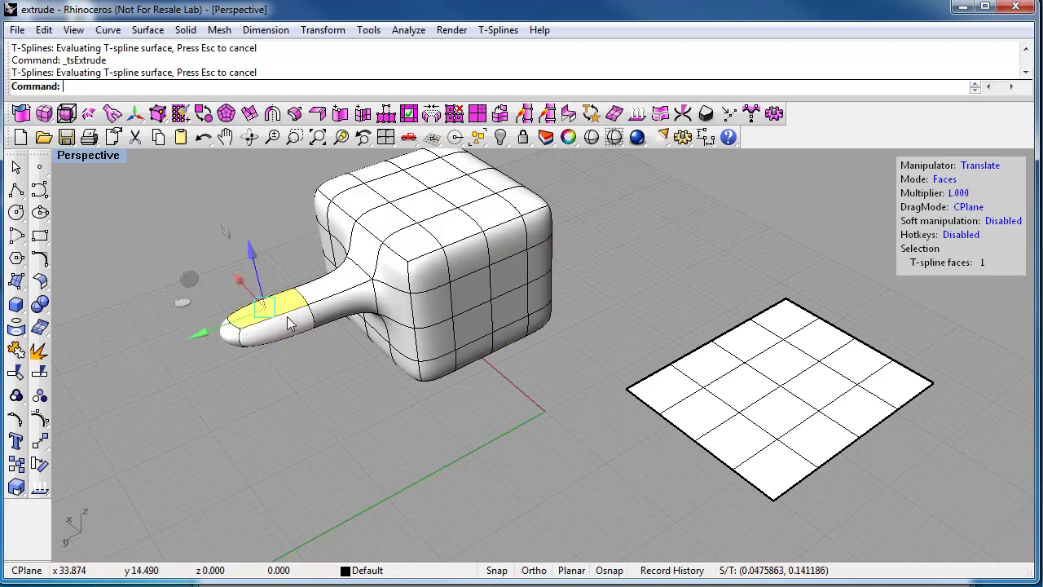
left_click(250, 113)
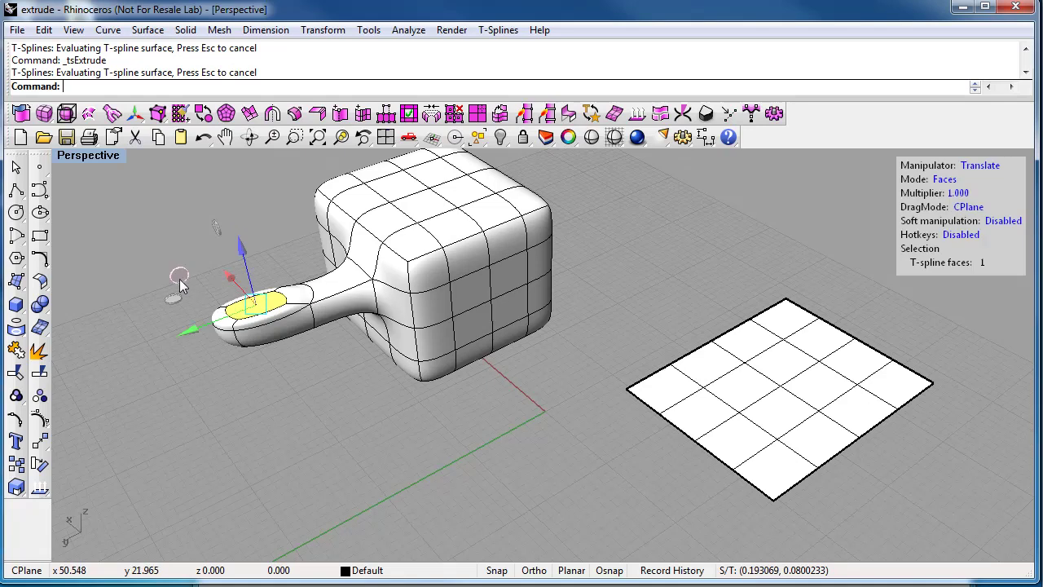
left_click_drag(182, 281, 195, 186)
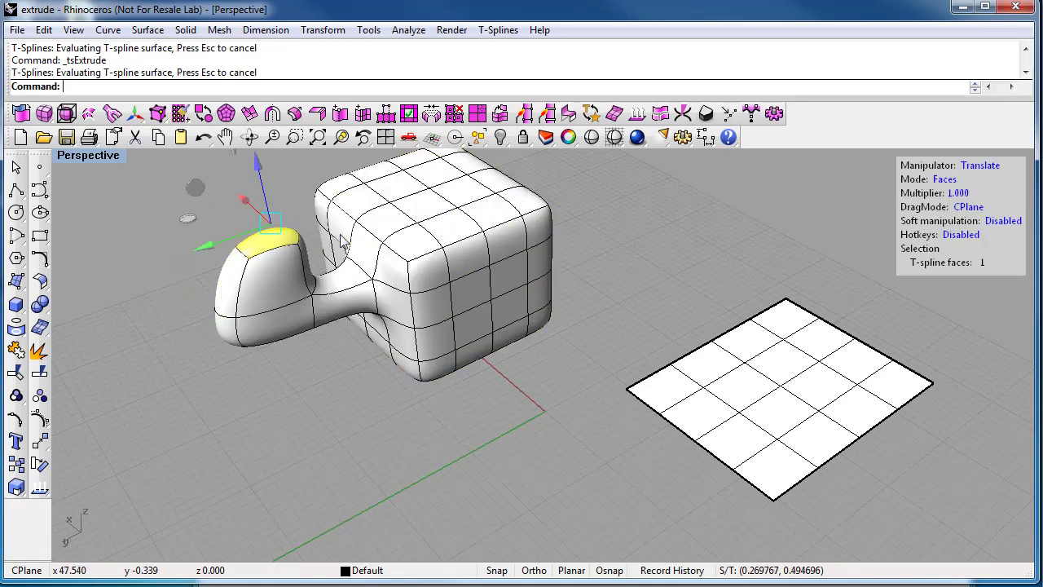
right_click_drag(334, 314, 362, 342)
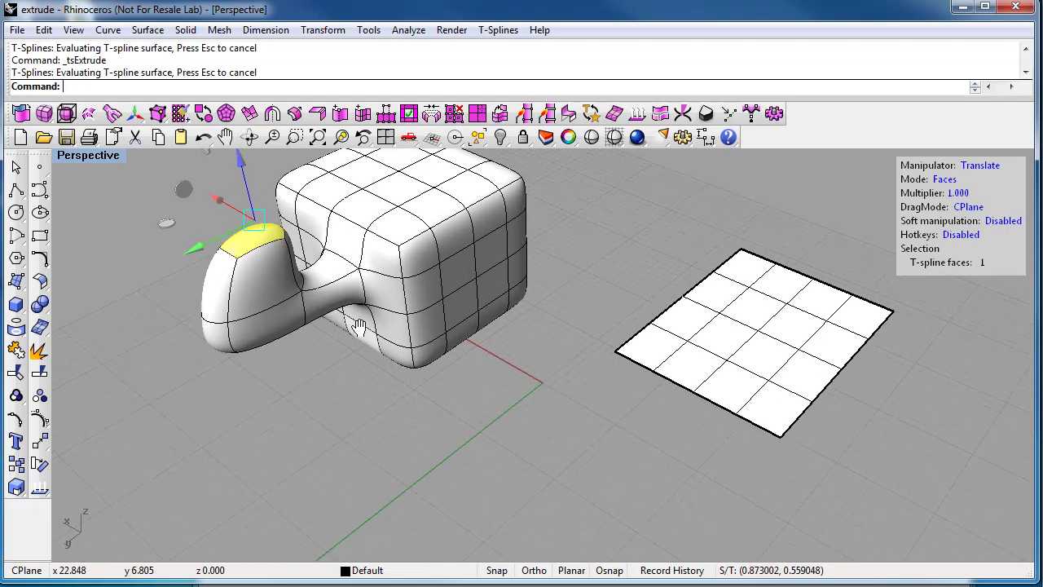
left_click(373, 388)
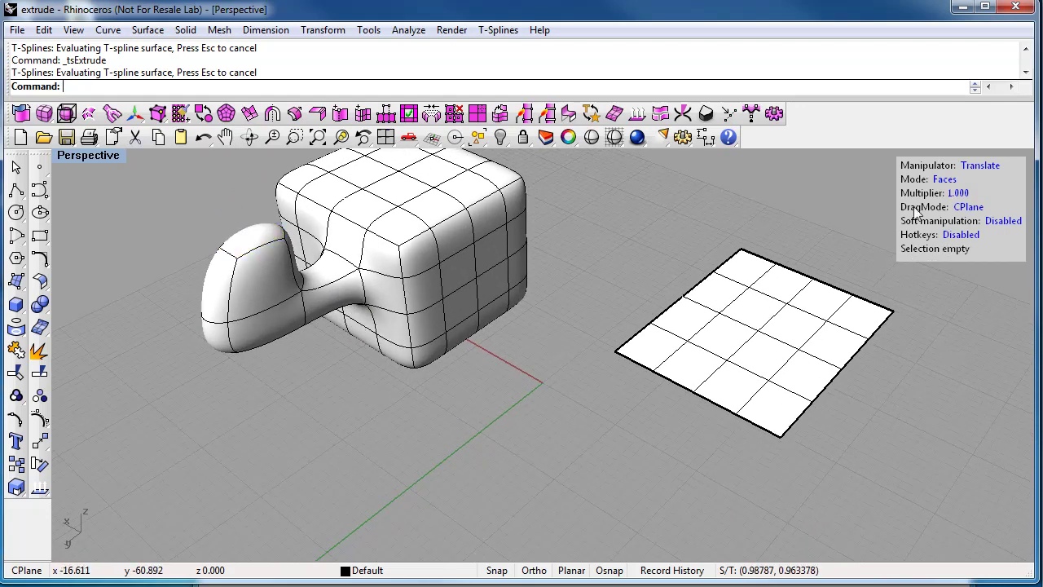
Set the manipulator to Edges and tsExtrude the plane's lower-left edge loop outward into a new strip
left_click(944, 179)
left_click(944, 179)
right_click_drag(693, 403, 689, 429)
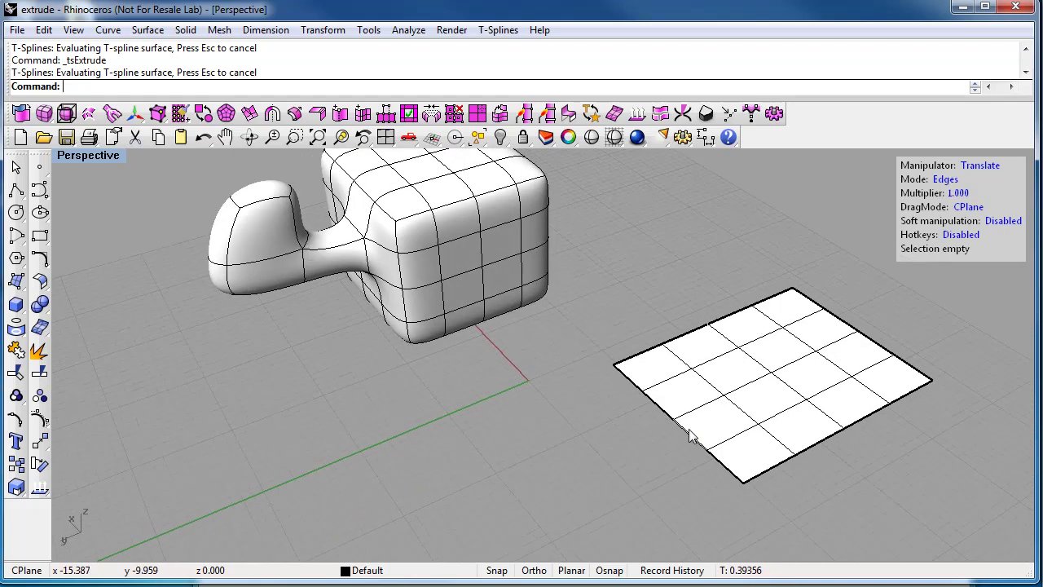
double_click(687, 432)
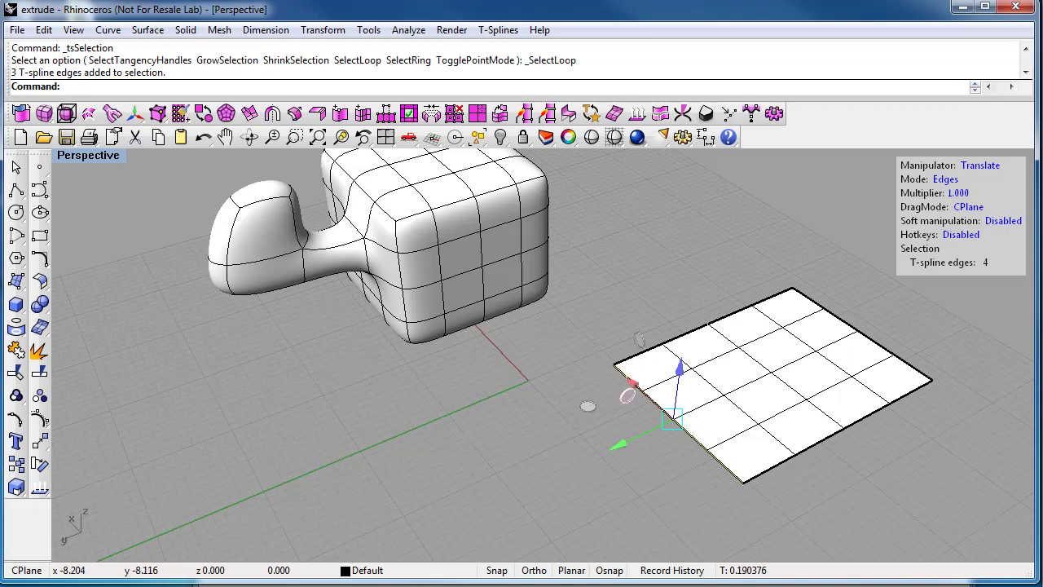
left_click(250, 114)
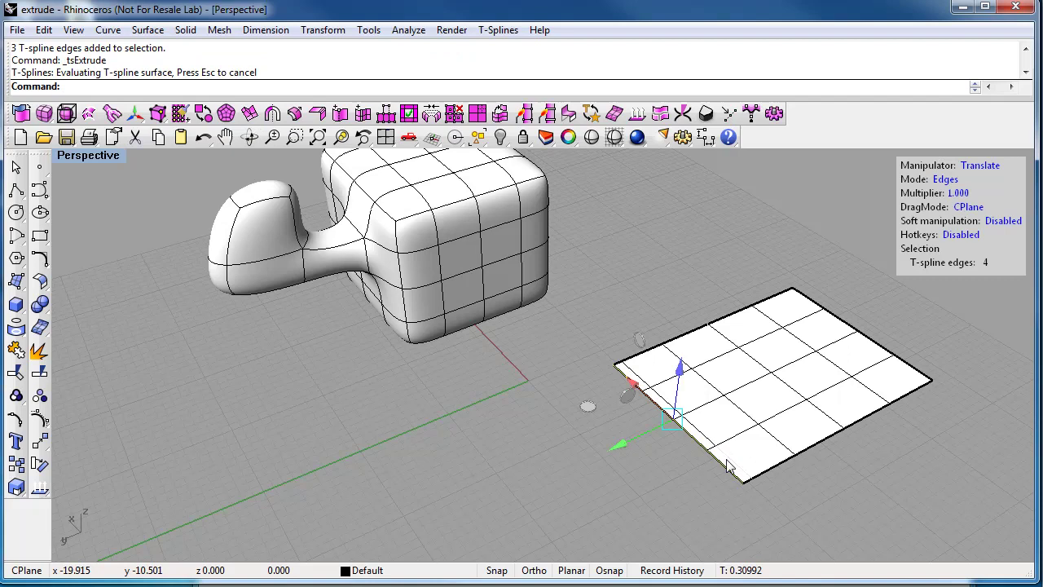
left_click_drag(621, 445, 572, 466)
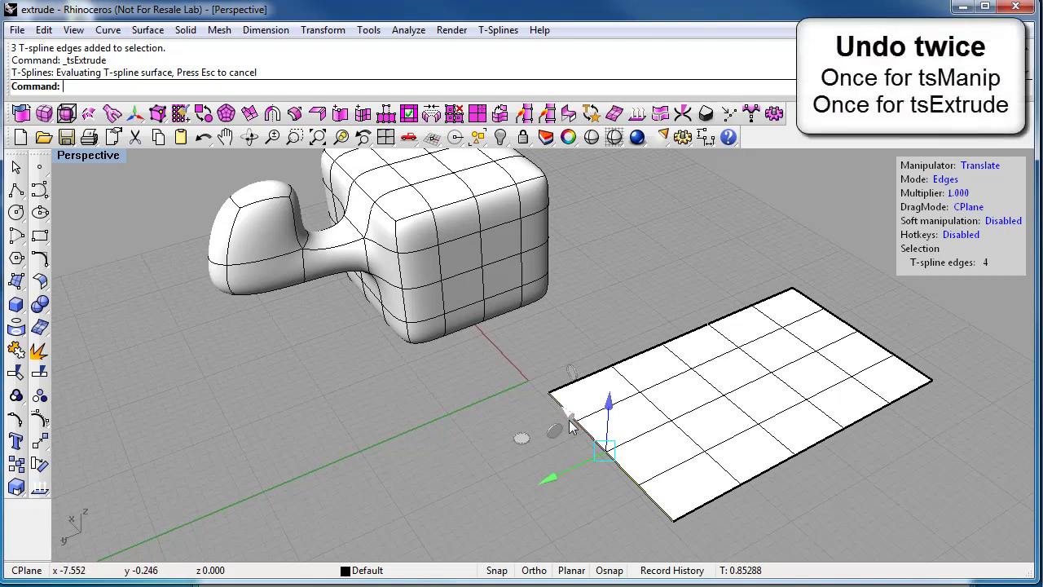
Undo the edge move and the edge extrusion, then clear the selection
key("ctrl+z")
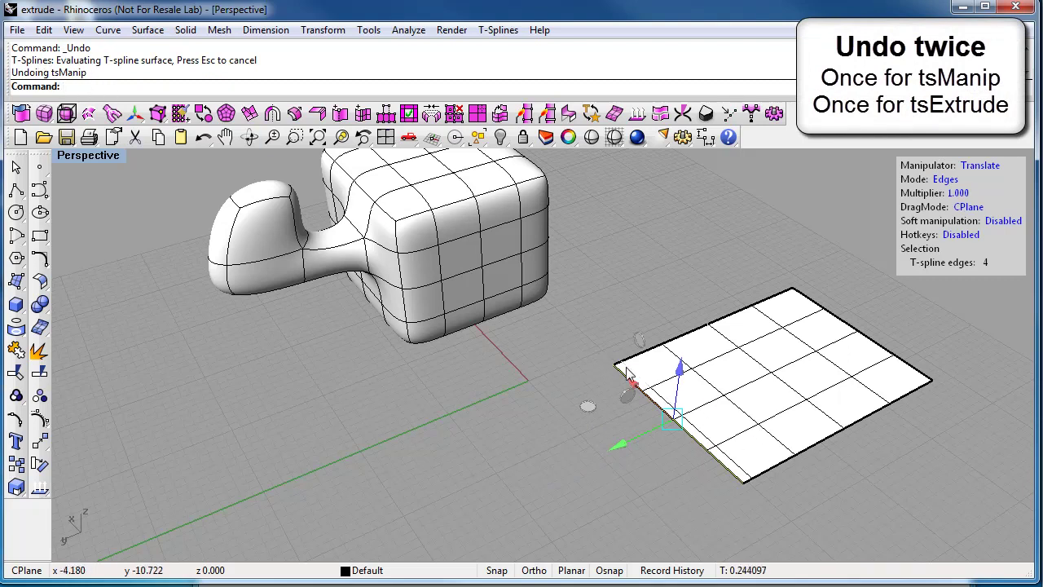
key("ctrl+z")
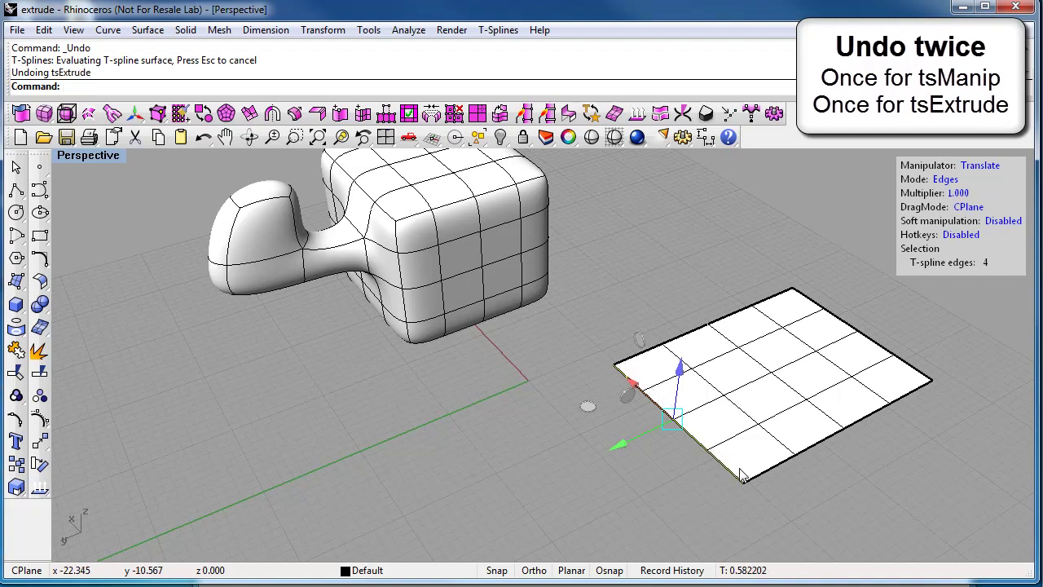
left_click(725, 507)
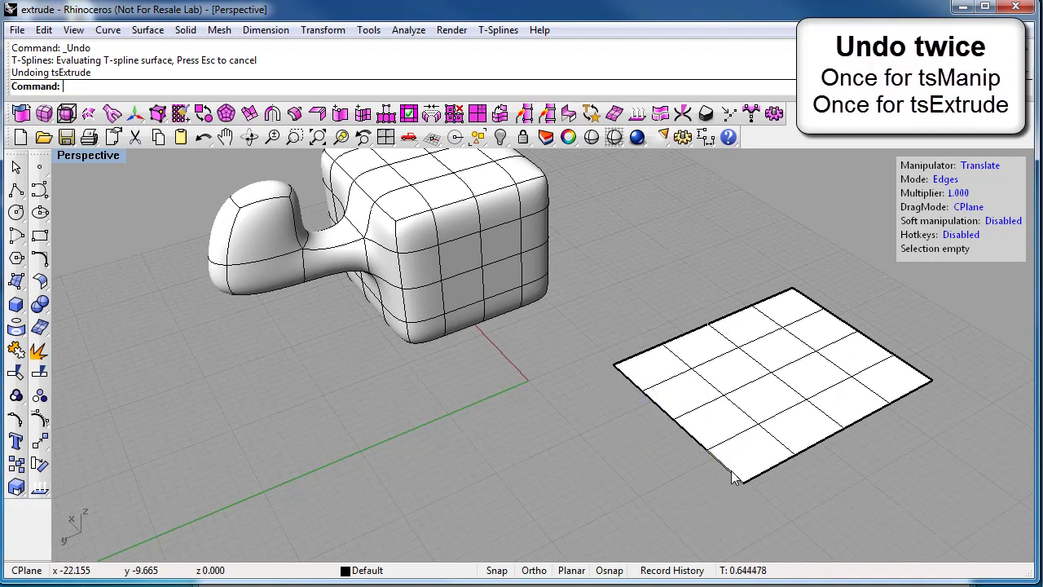
Extrude two front-left border edges into new strips, then undo both the move and the extrusion
left_click(731, 470)
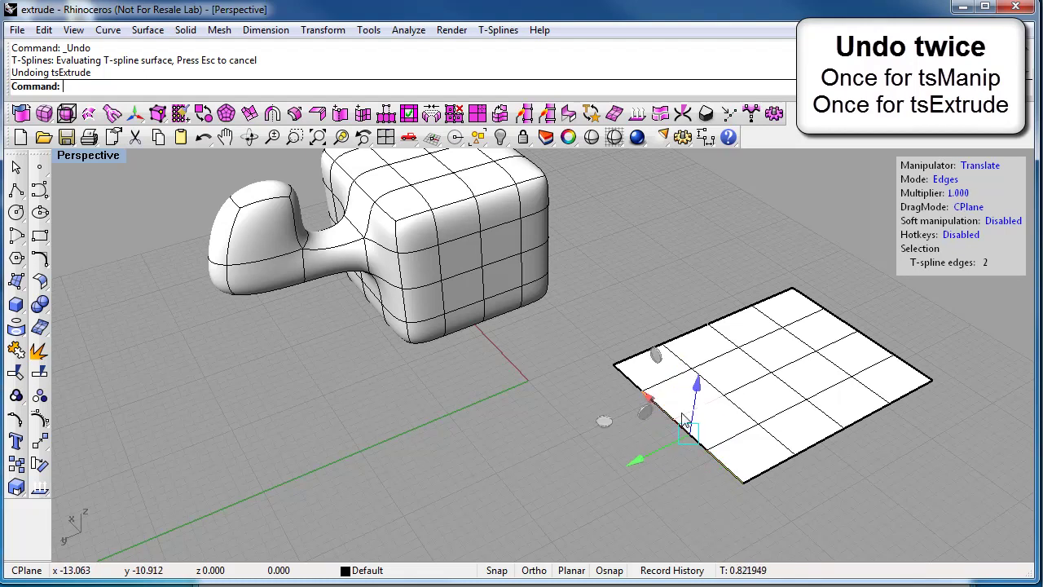
left_click(250, 113)
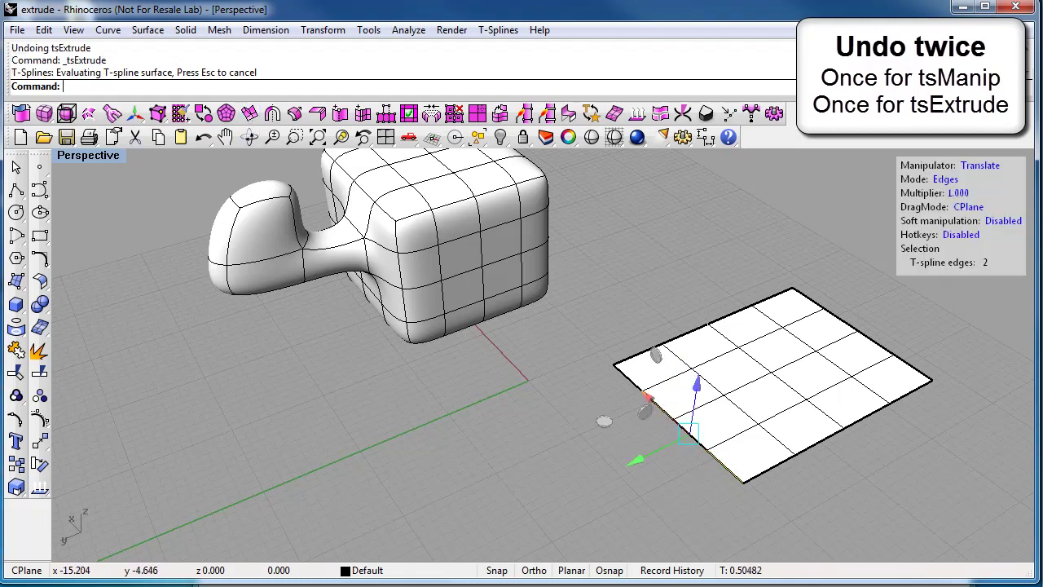
left_click_drag(606, 420, 468, 457)
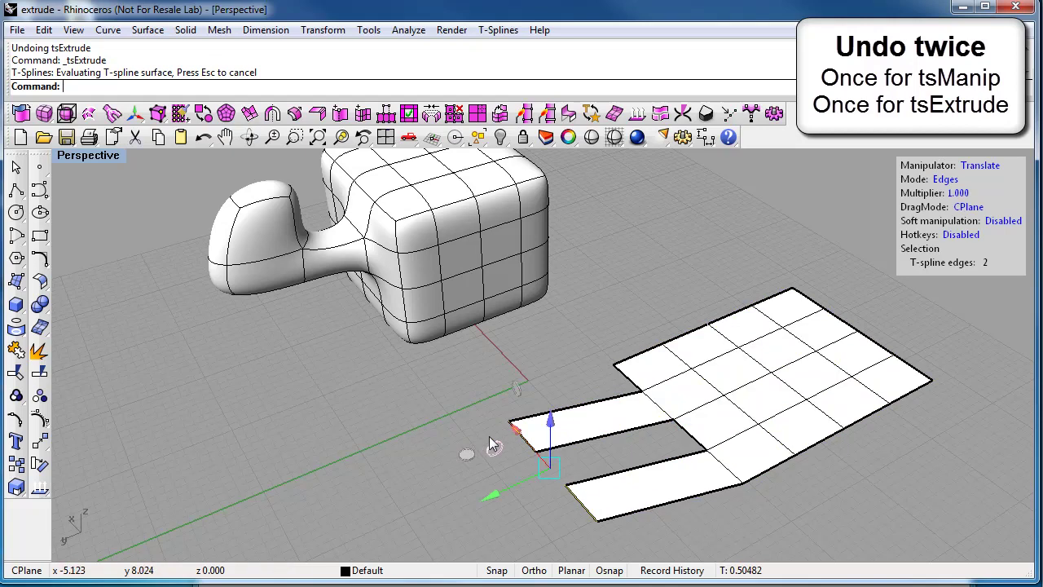
key("ctrl+z")
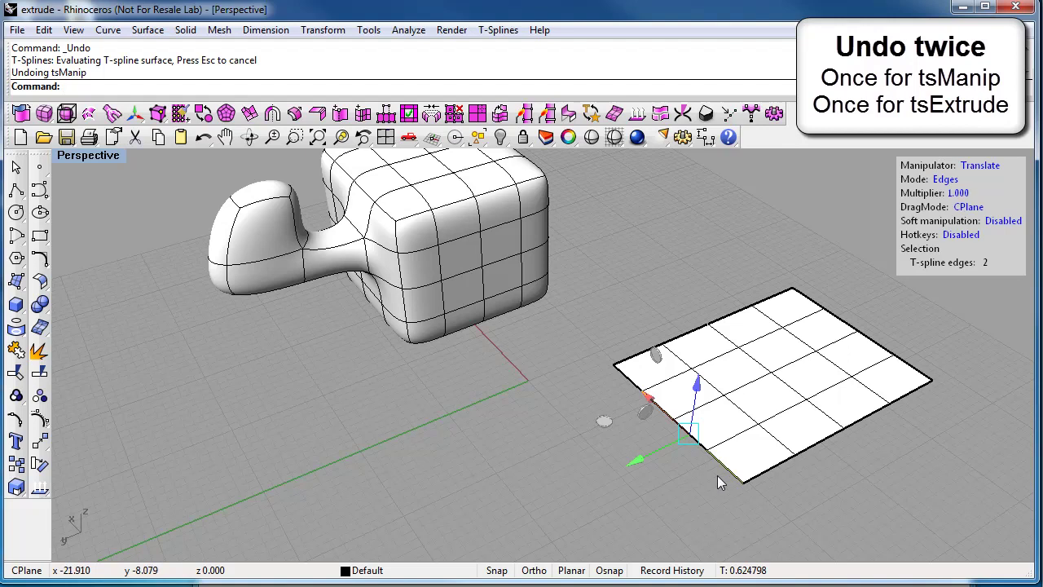
key("ctrl+z")
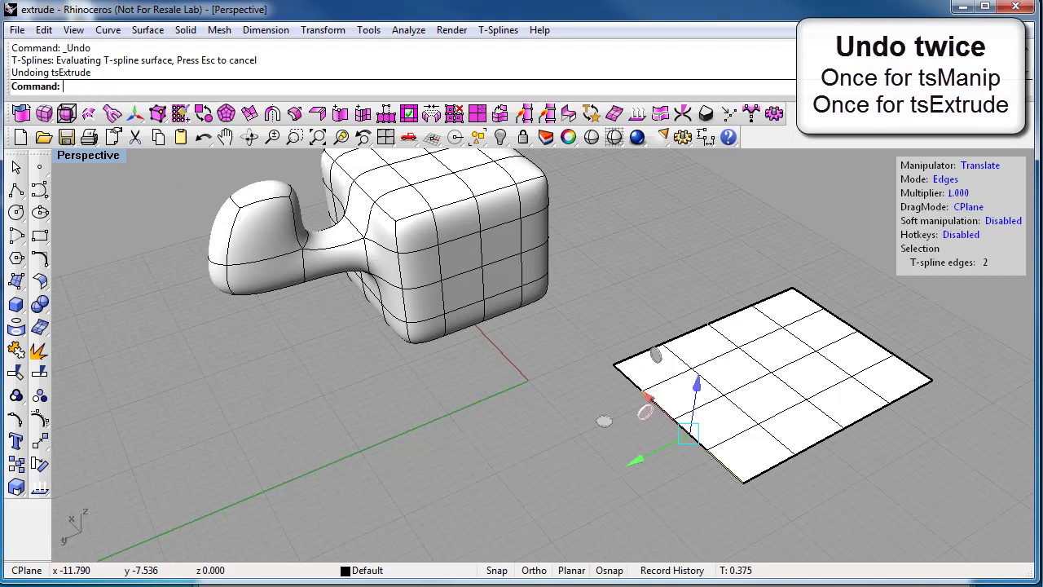
left_click(671, 481)
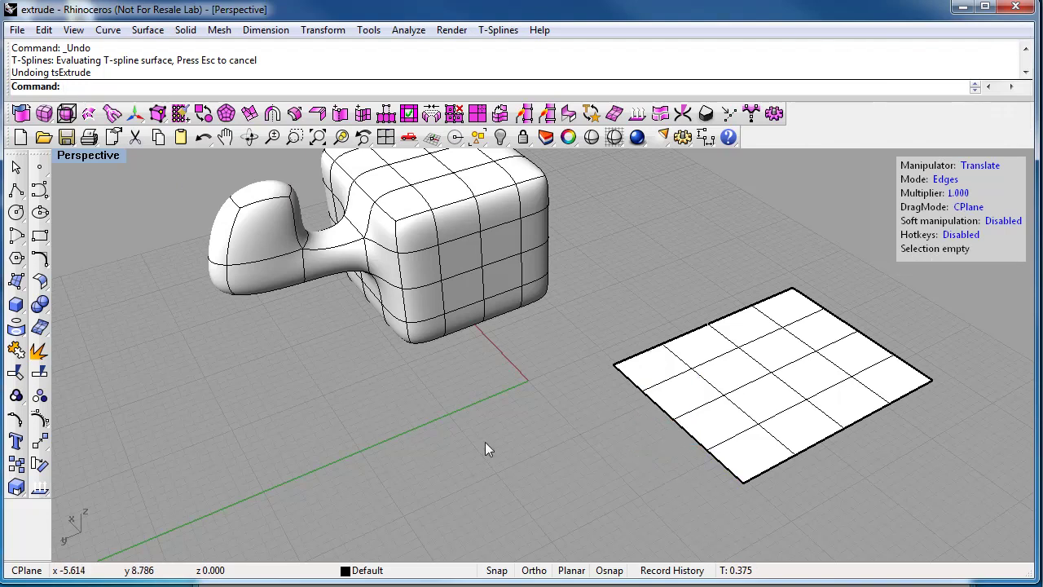
right_click_drag(488, 442, 542, 411, "shift")
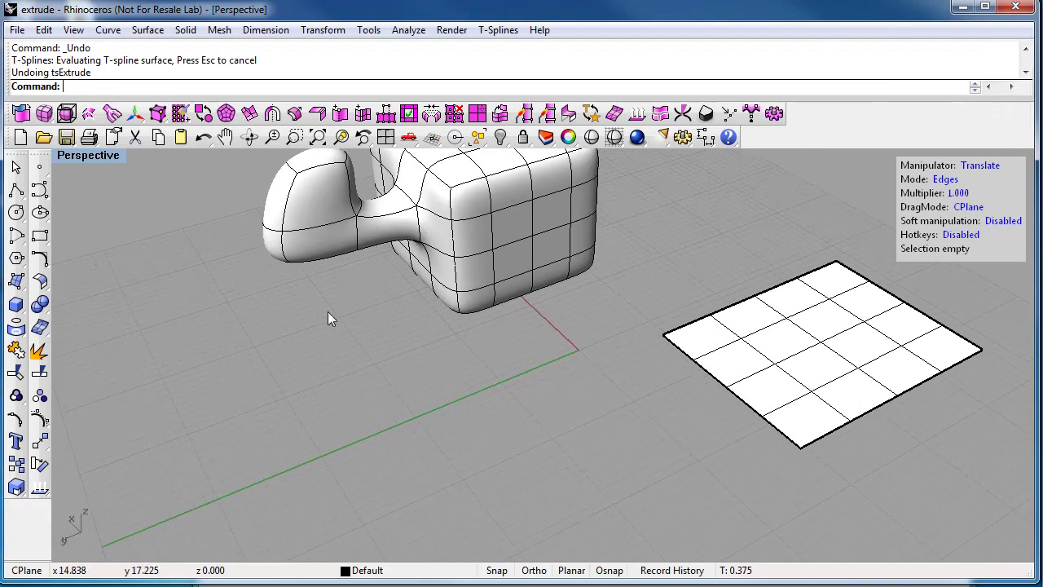
left_click(38, 191)
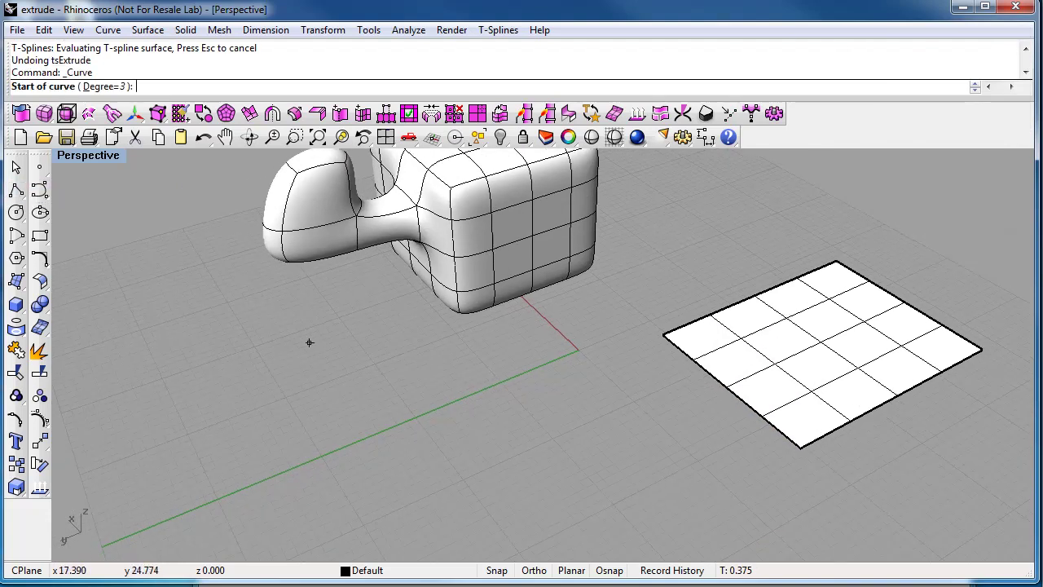
left_click(390, 391)
left_click(454, 446)
left_click(510, 467)
left_click(597, 489)
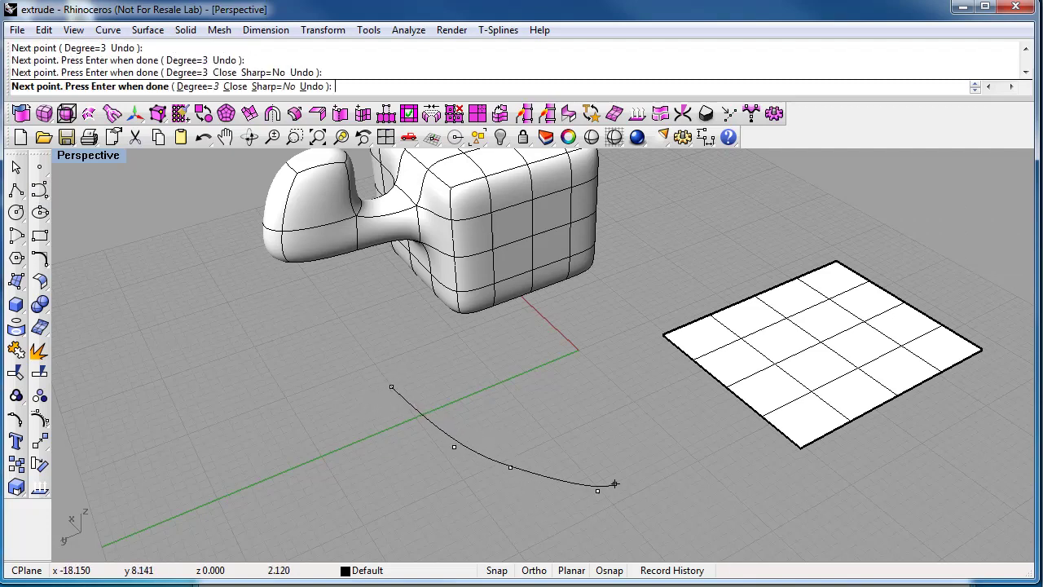
left_click(643, 534)
key("Return")
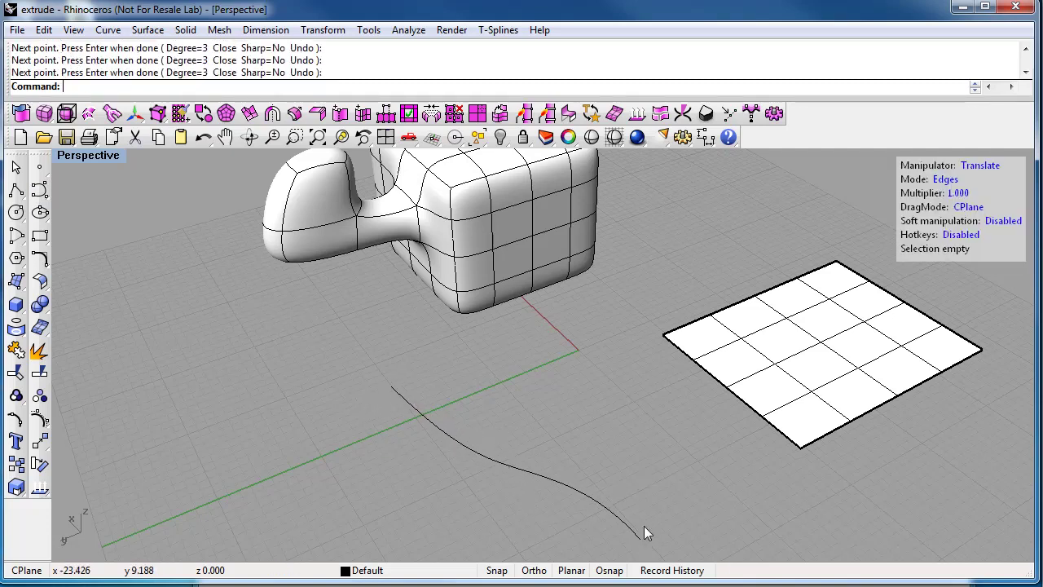
right_click_drag(604, 467, 538, 452, "shift")
left_click(535, 463)
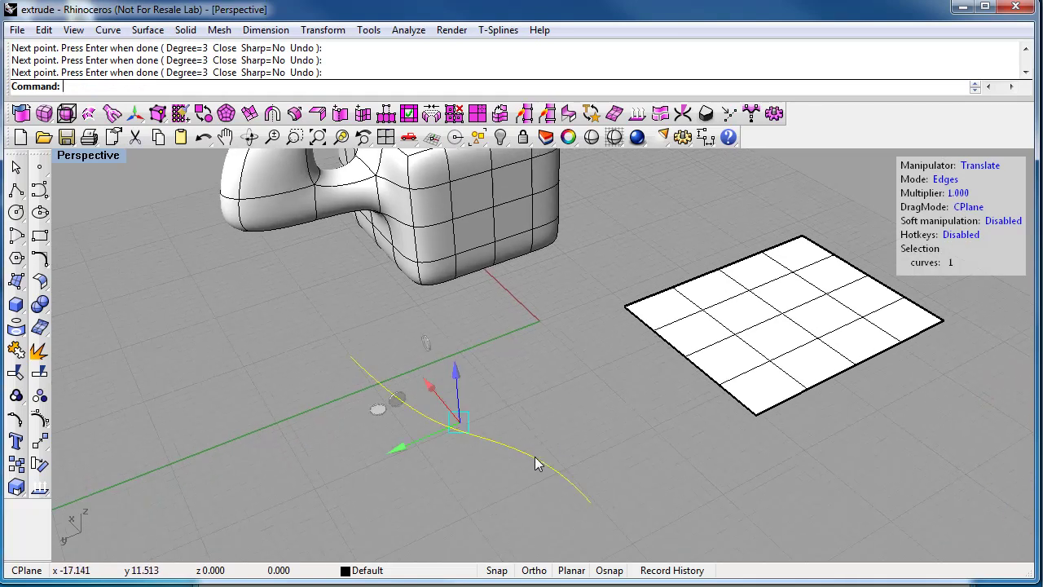
left_click(250, 115)
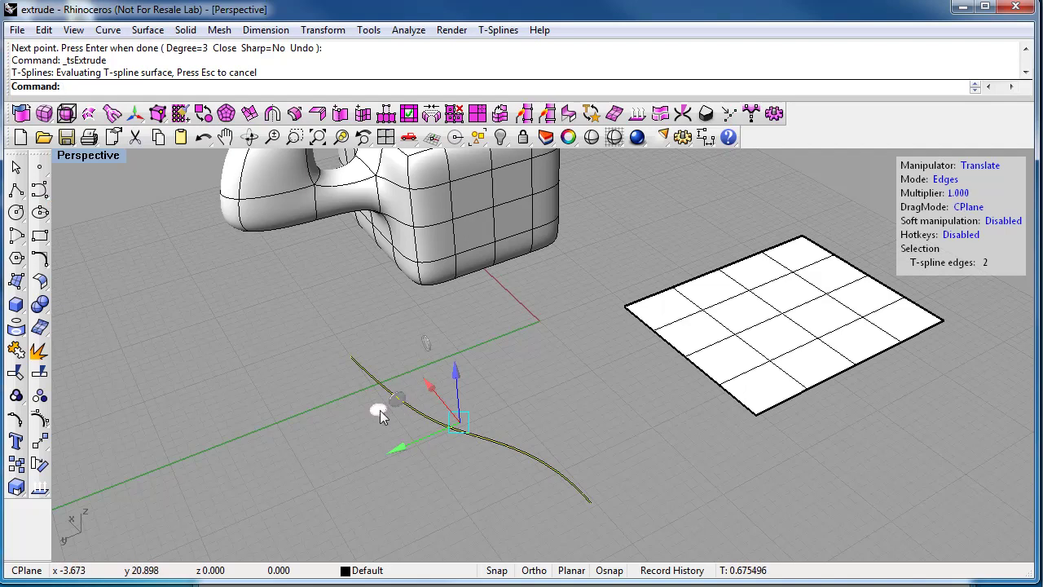
left_click_drag(379, 409, 250, 441, "alt")
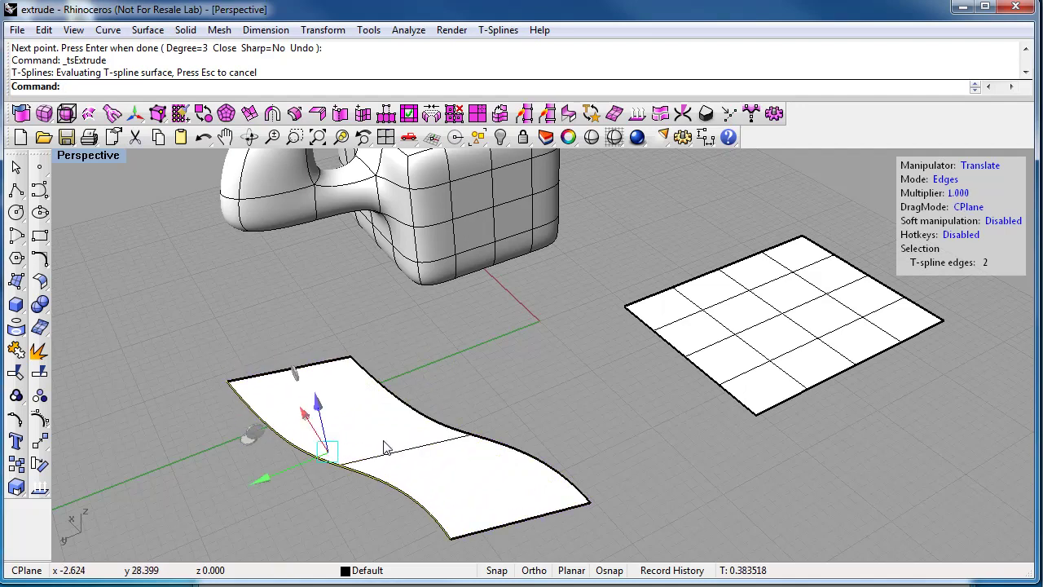
left_click_drag(622, 542, 590, 531)
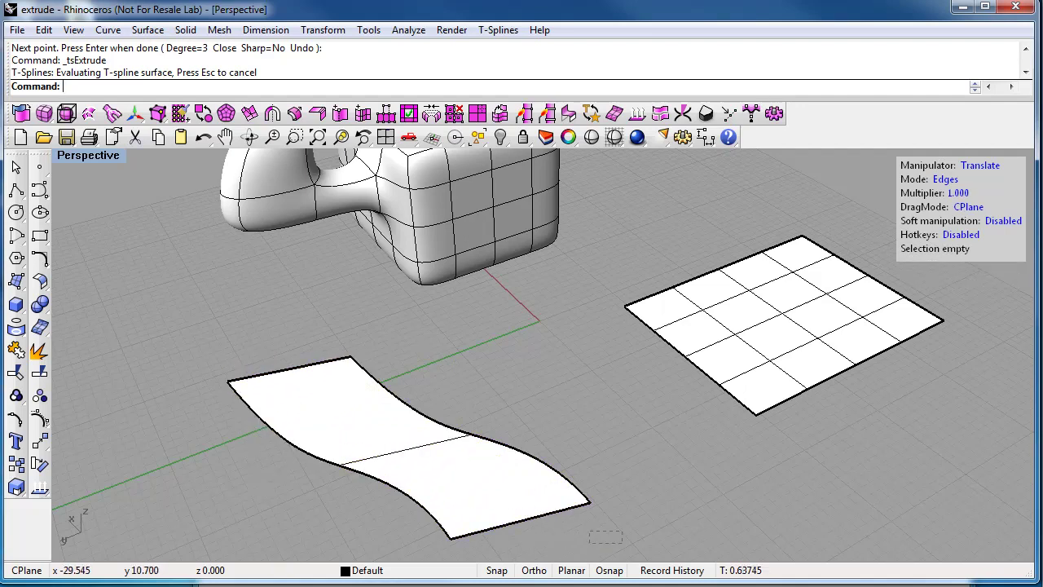
left_click_drag(275, 399, 204, 350)
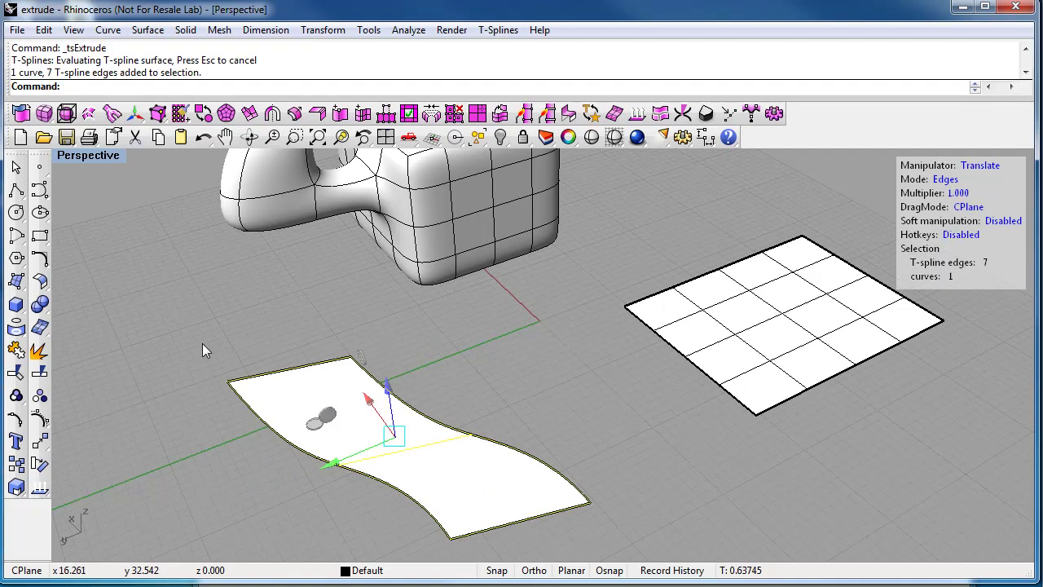
key("Delete")
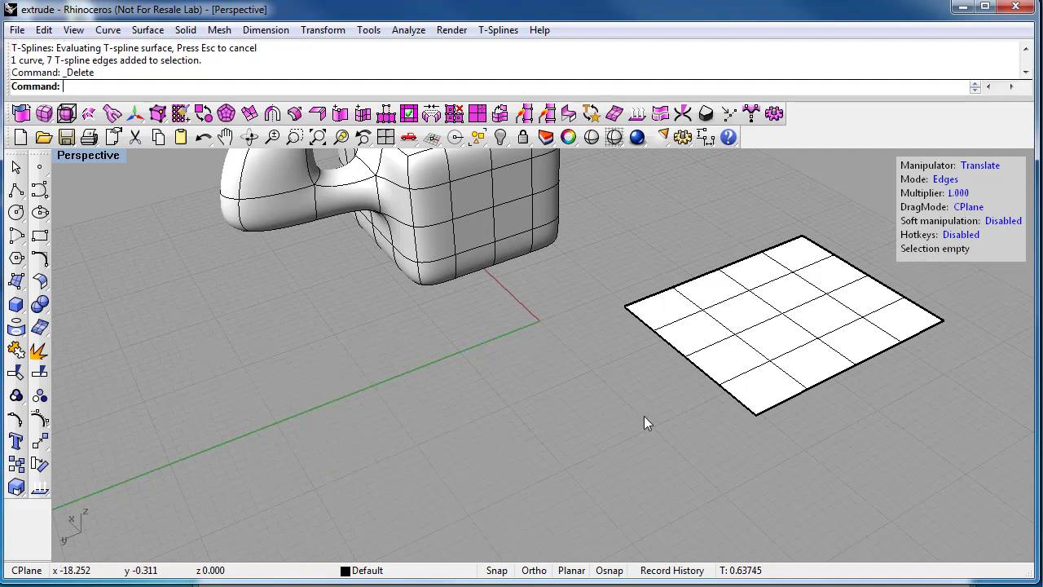
Select the plane's left edge loop and Alt-drag it outward along the ground, then upward into a wall
right_click_drag(671, 400, 699, 419)
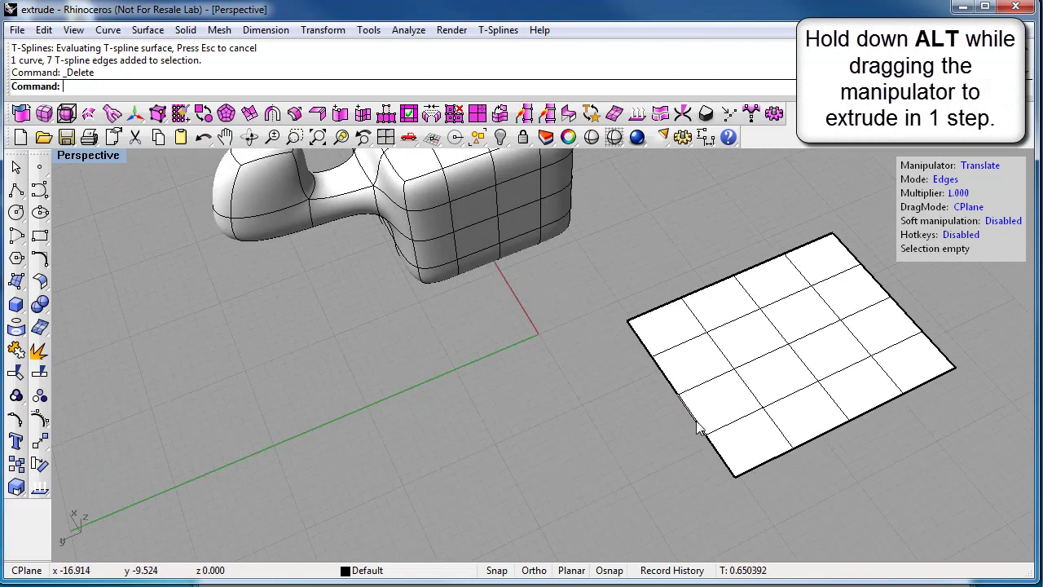
double_click(698, 430)
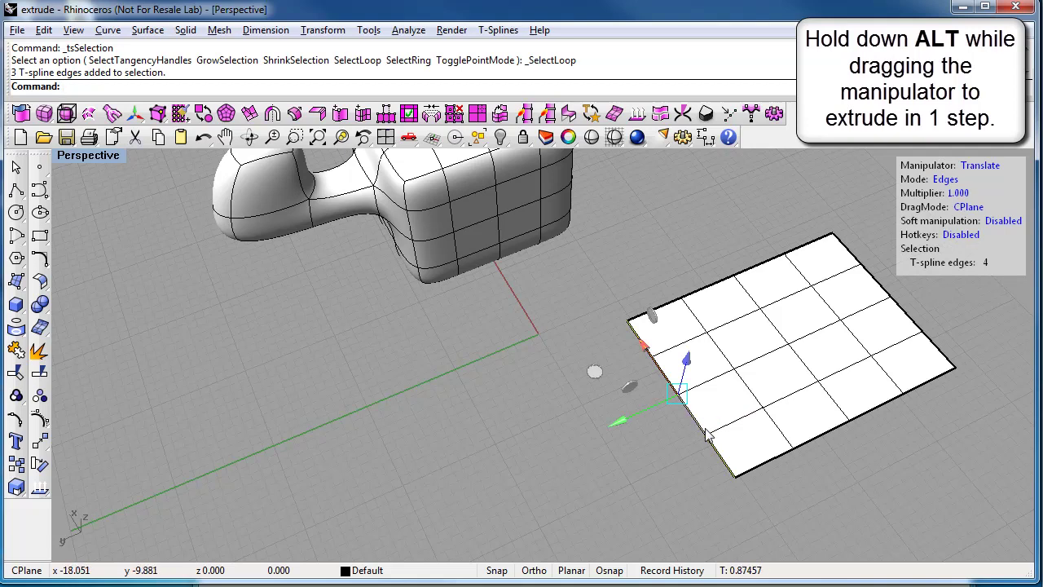
left_click_drag(620, 421, 618, 419, "alt")
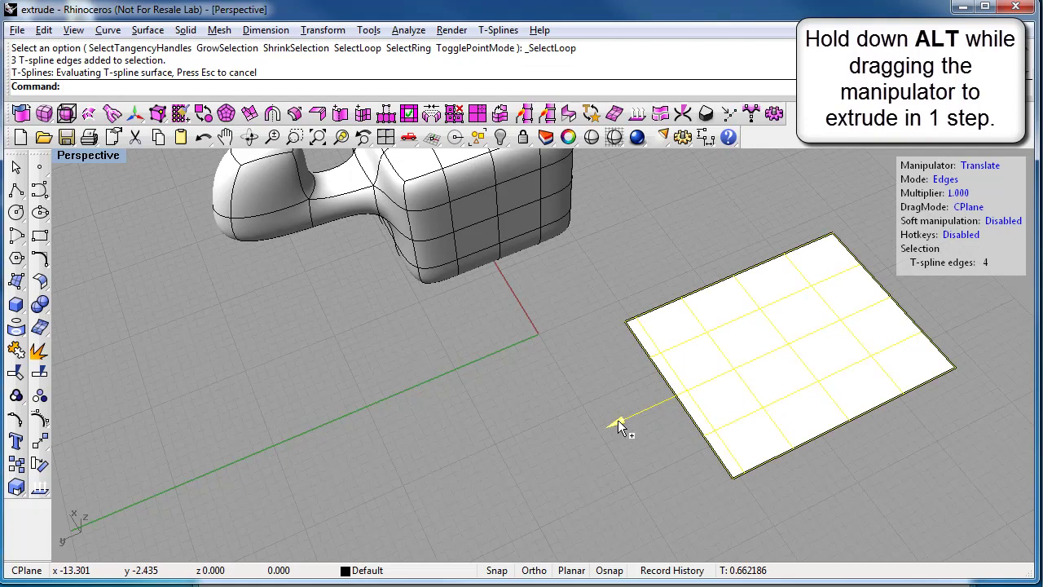
left_click_drag(617, 420, 572, 442, "alt")
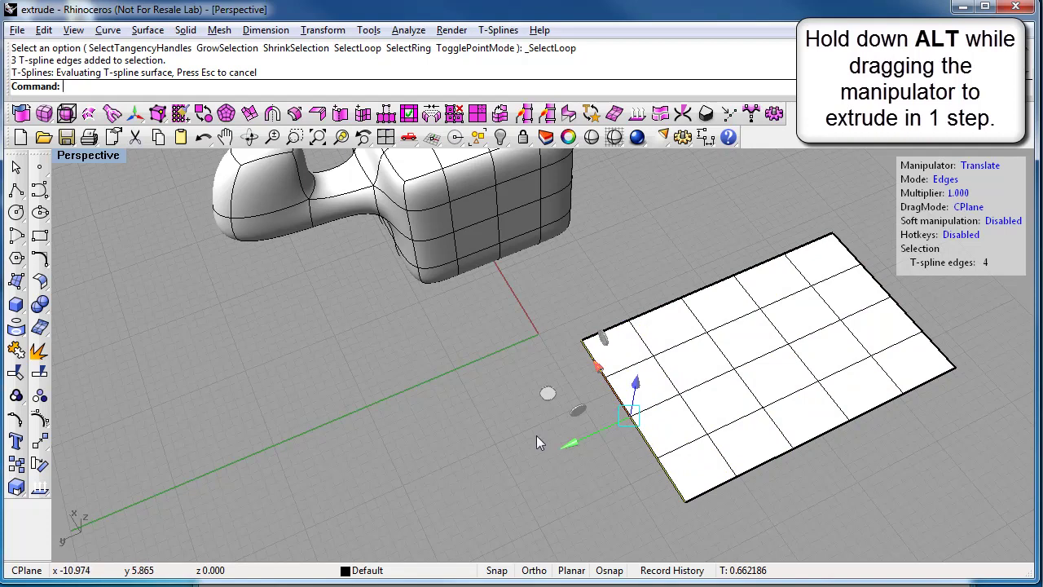
left_click_drag(640, 391, 660, 332, "alt")
right_click_drag(589, 426, 438, 368)
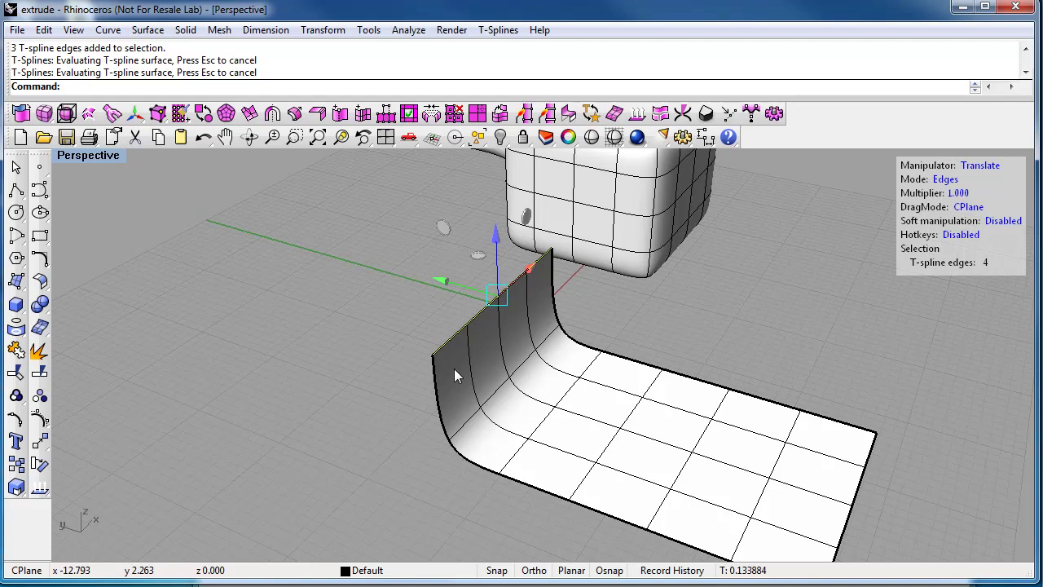
Undo the wall's move and extrusion, then the edge's move and extrusion, restoring the flat grid
key("ctrl+z")
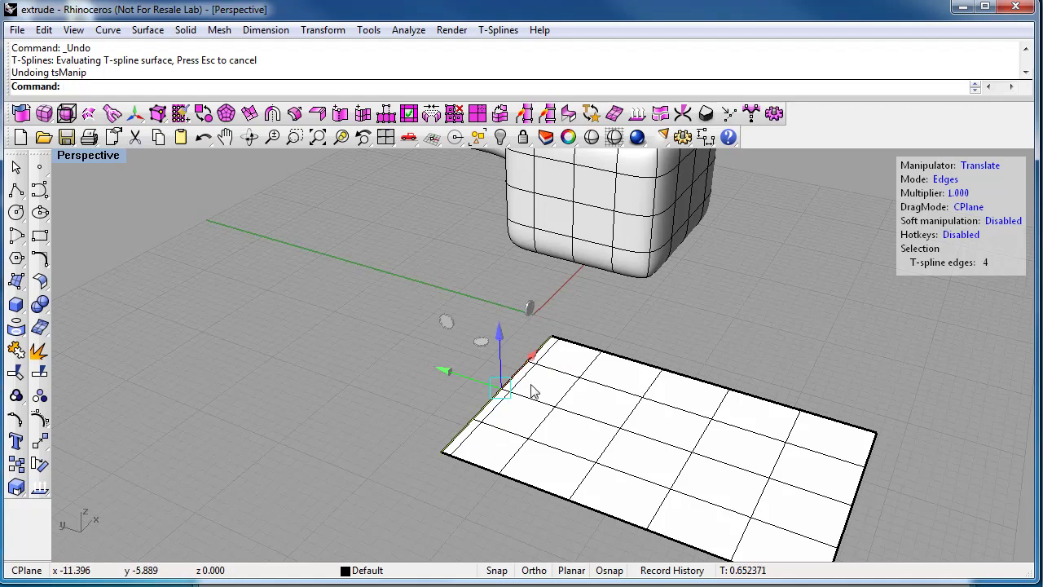
key("ctrl+z")
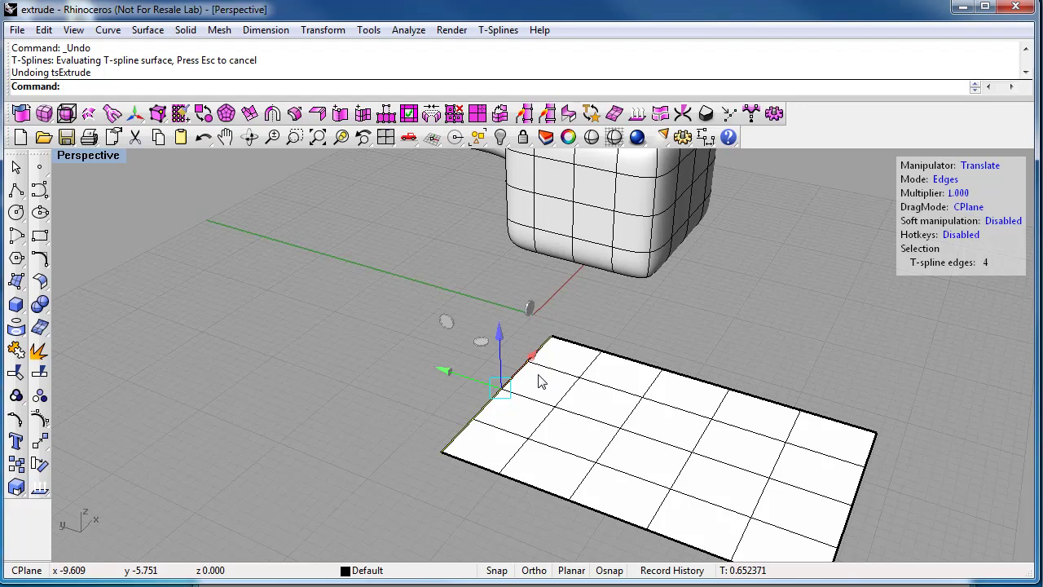
key("ctrl+z")
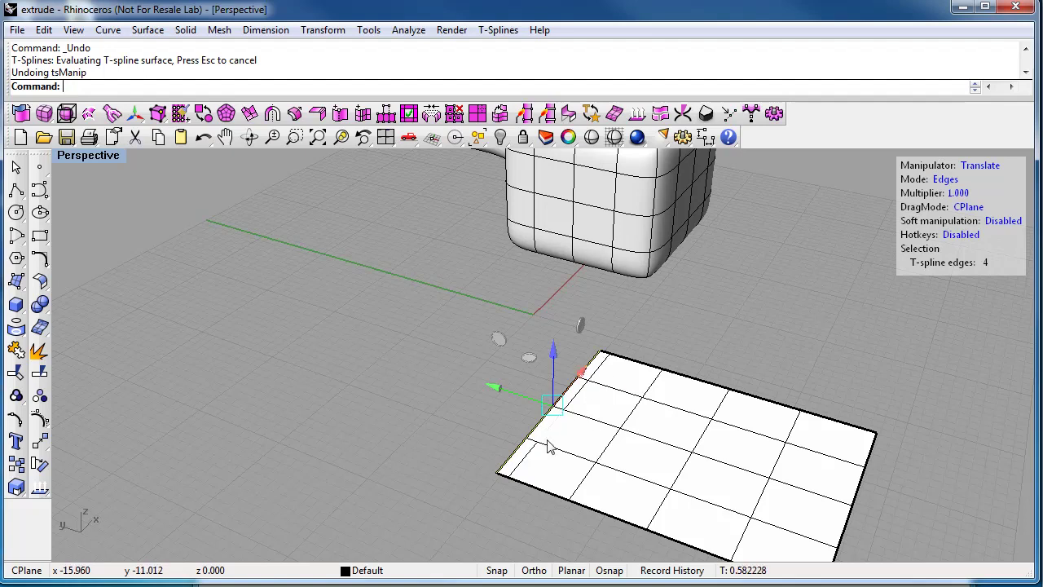
key("ctrl+z")
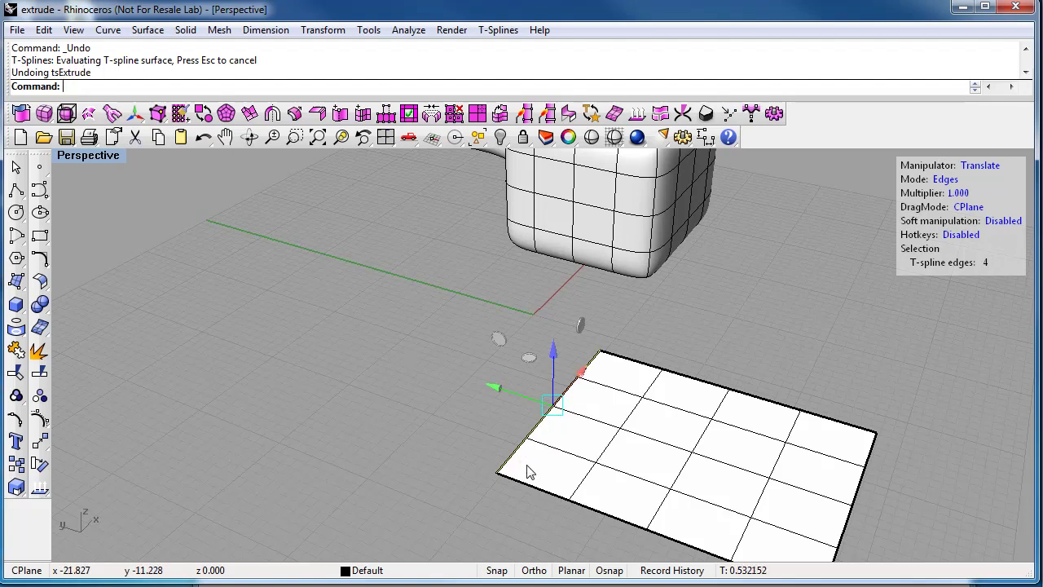
right_click_drag(439, 484, 564, 487)
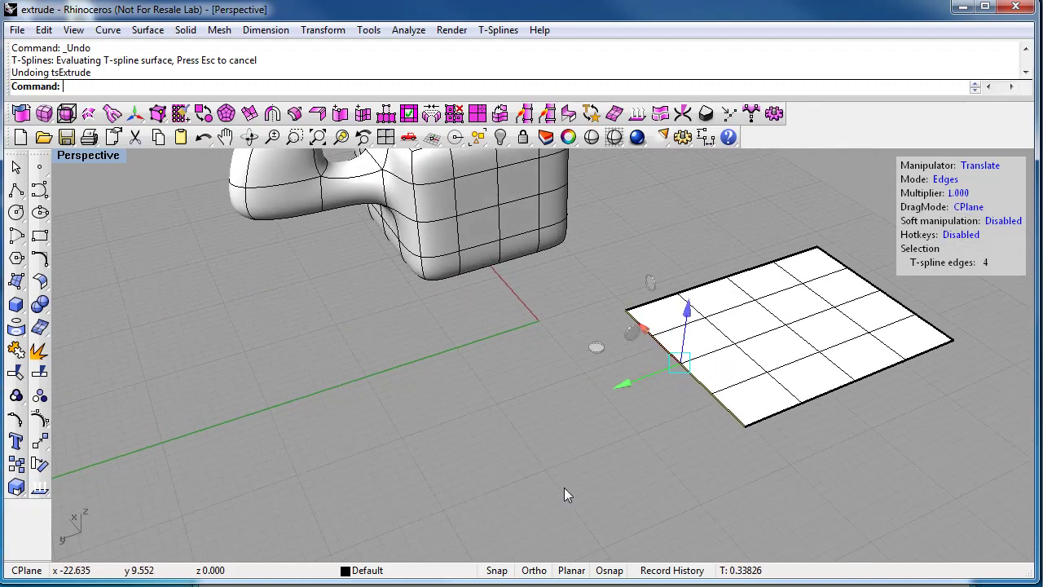